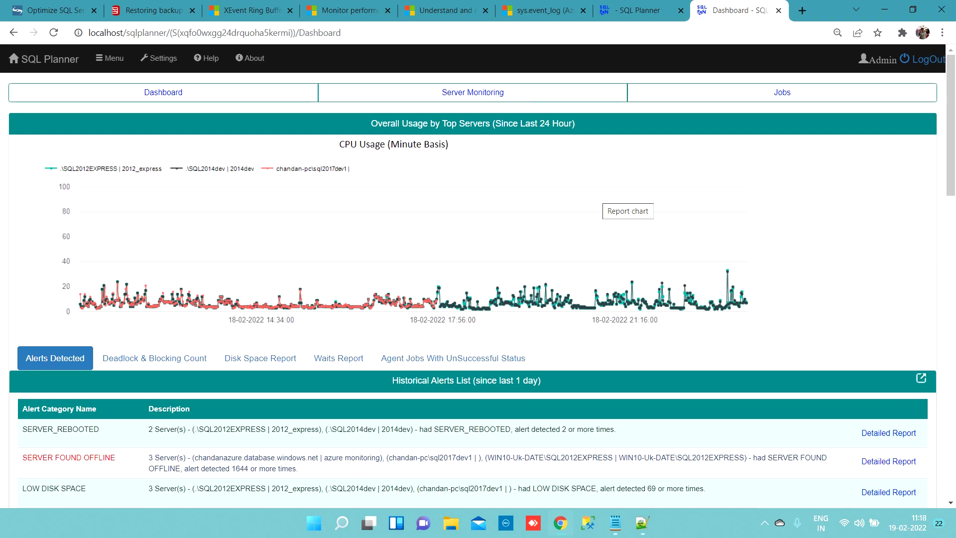
Go from the dashboard through the main menu to the Handover Notes page.
{"action": "left_click", "coordinate": [108, 60]}
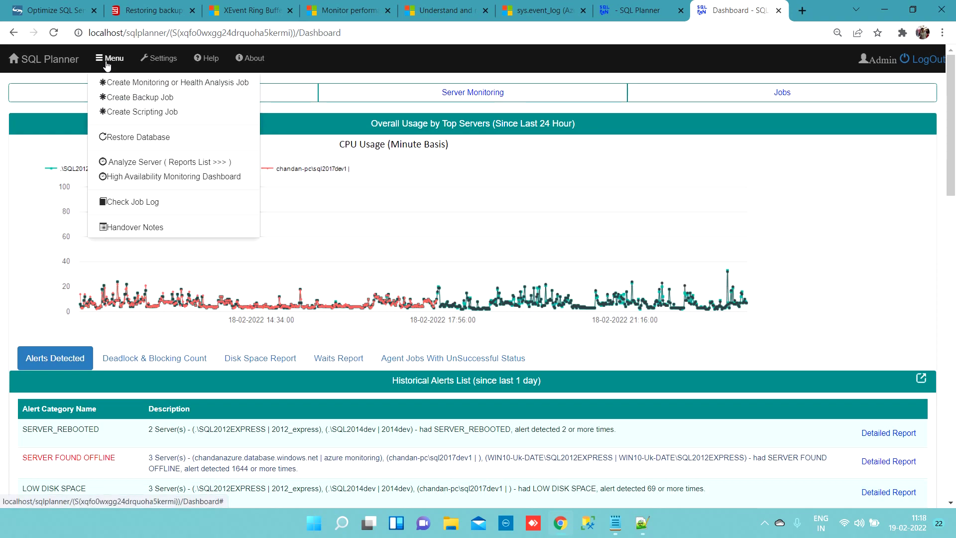
{"action": "left_click", "coordinate": [147, 228]}
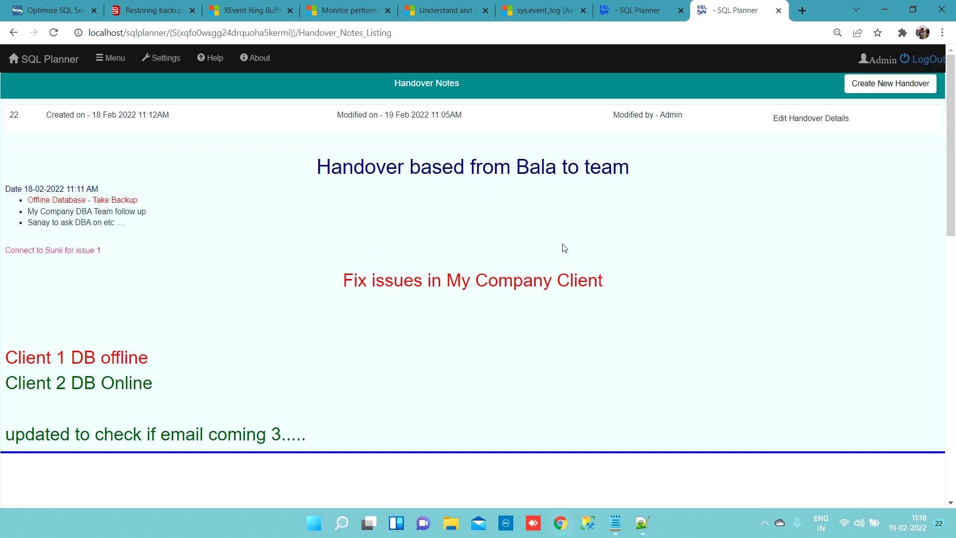
Start a new handover note and switch to the tab holding the prepared DBA template.
{"action": "left_click", "coordinate": [884, 88]}
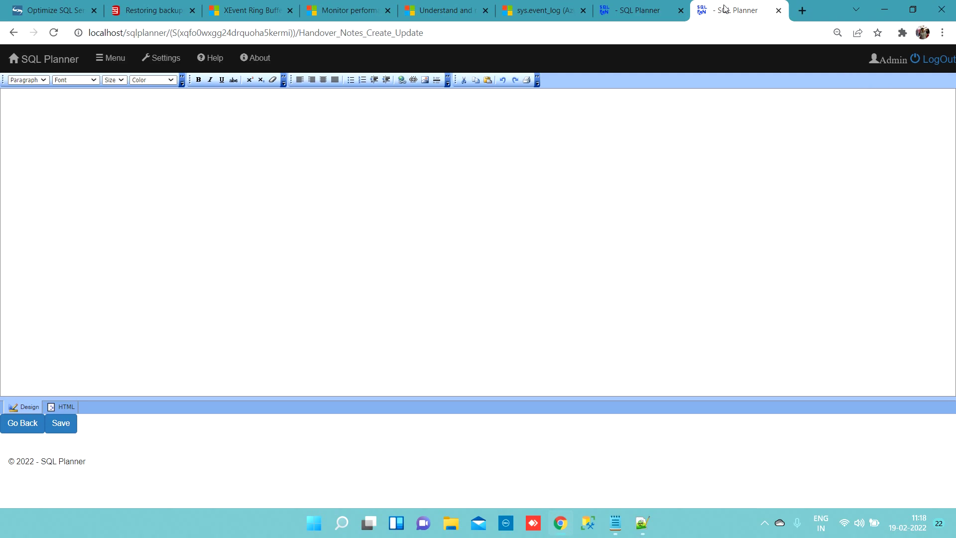
{"action": "left_click", "coordinate": [661, 5]}
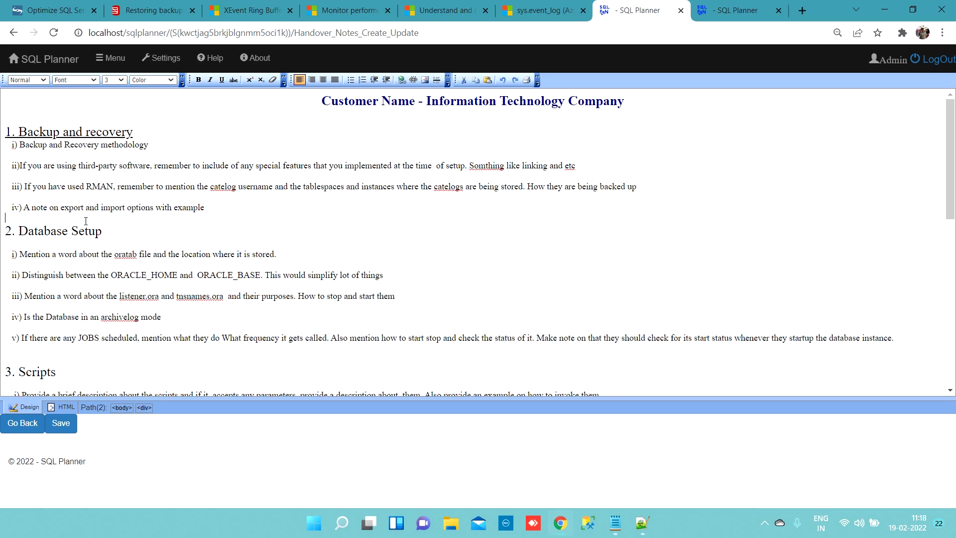
Underline the headings 2. Database Setup, 3. Scripts and 4. Performance.
{"action": "left_click_drag", "start_coordinate": [103, 229], "coordinate": [6, 232]}
{"action": "key", "text": "ctrl+u"}
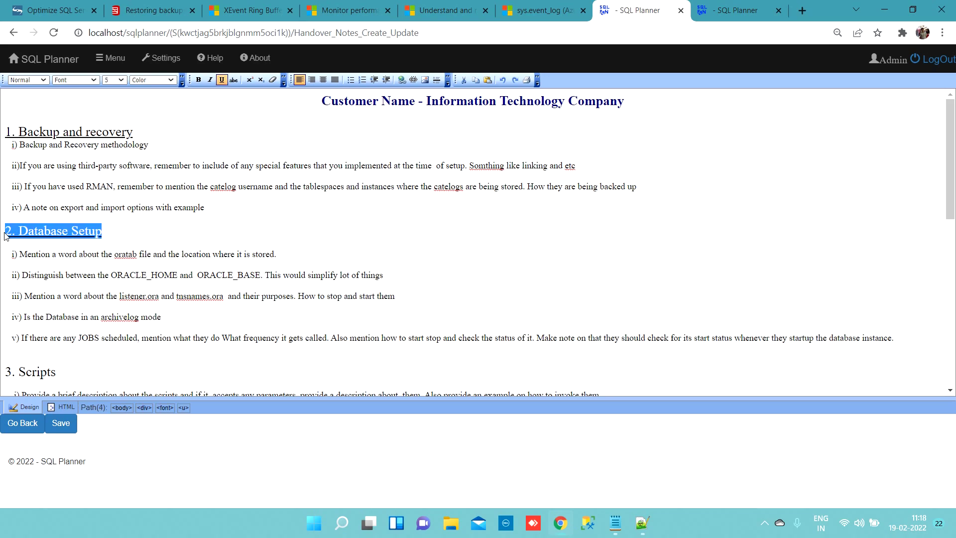
{"action": "left_click", "coordinate": [243, 241]}
{"action": "left_click_drag", "start_coordinate": [59, 372], "coordinate": [2, 371]}
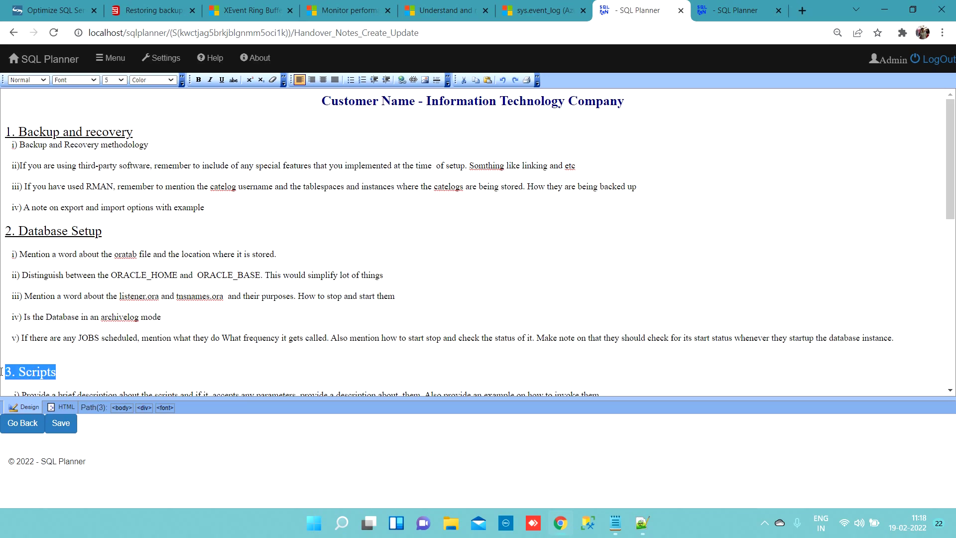
{"action": "key", "text": "ctrl+u"}
{"action": "scroll", "coordinate": [344, 312], "scroll_direction": "down", "scroll_amount": 3}
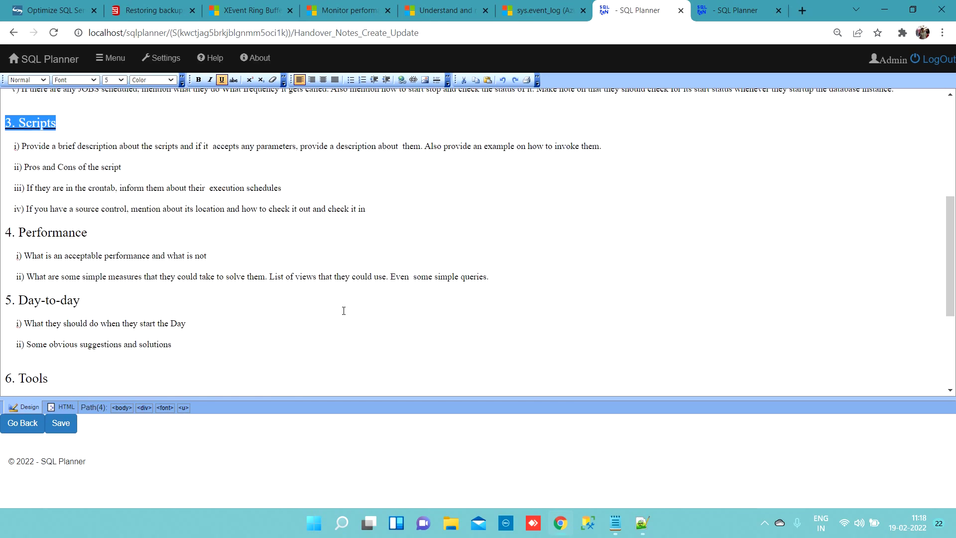
{"action": "left_click_drag", "start_coordinate": [88, 233], "coordinate": [3, 232]}
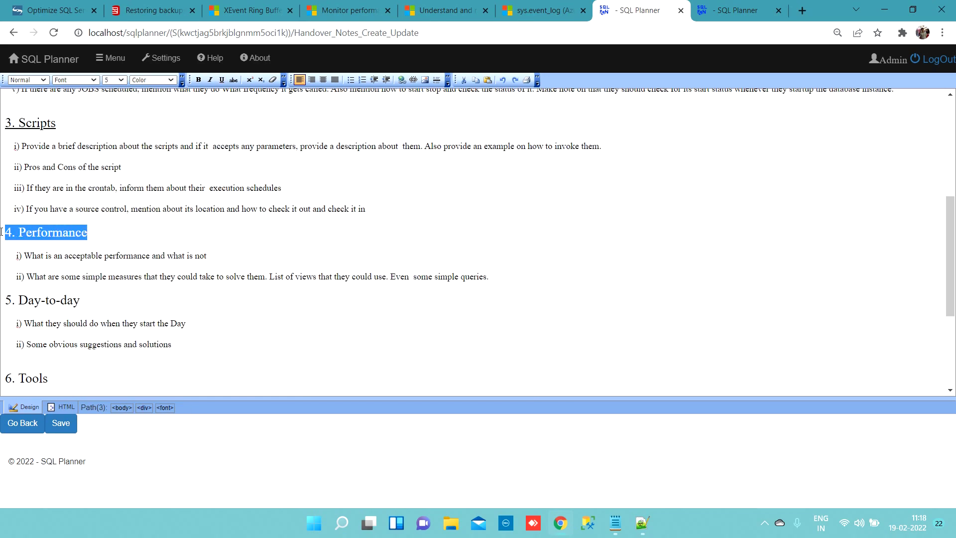
{"action": "key", "text": "ctrl+u"}
{"action": "left_click", "coordinate": [111, 277]}
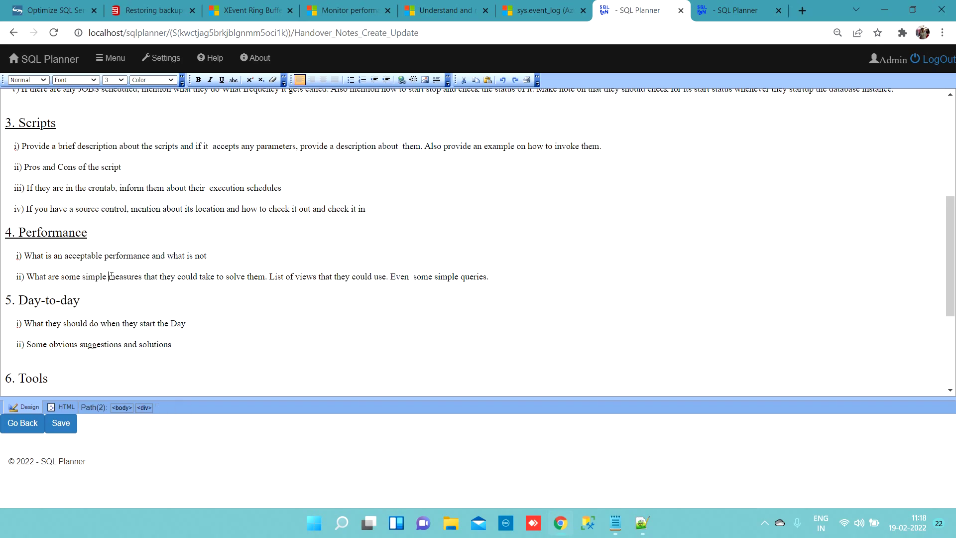
Make the 5. Day-to-day heading bold.
{"action": "left_click", "coordinate": [94, 80]}
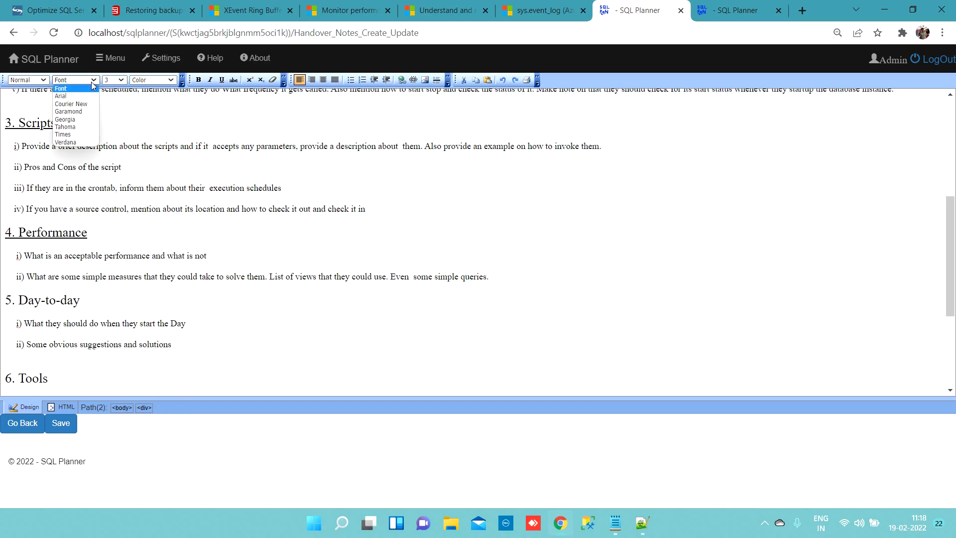
{"action": "left_click", "coordinate": [169, 82]}
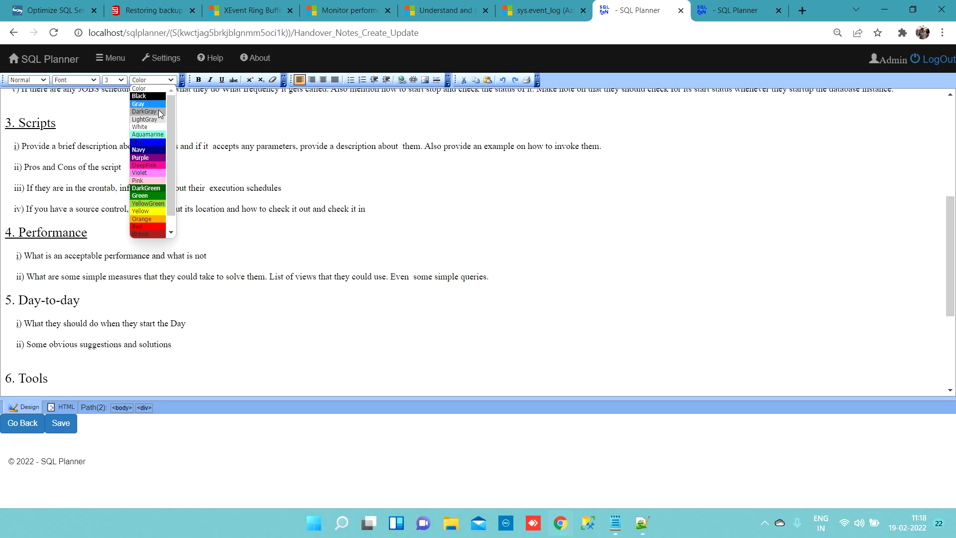
{"action": "left_click_drag", "start_coordinate": [103, 301], "coordinate": [2, 301]}
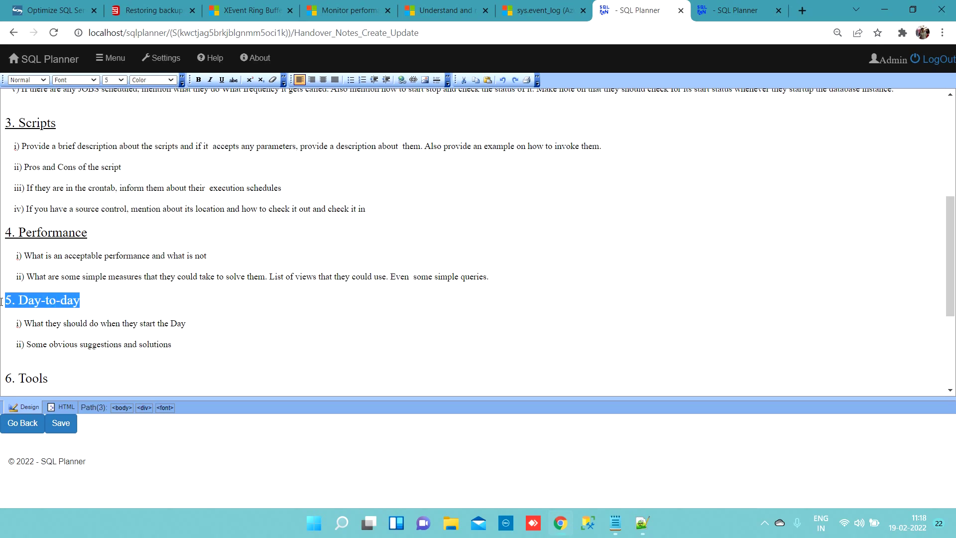
{"action": "left_click", "coordinate": [198, 80]}
{"action": "left_click", "coordinate": [137, 306]}
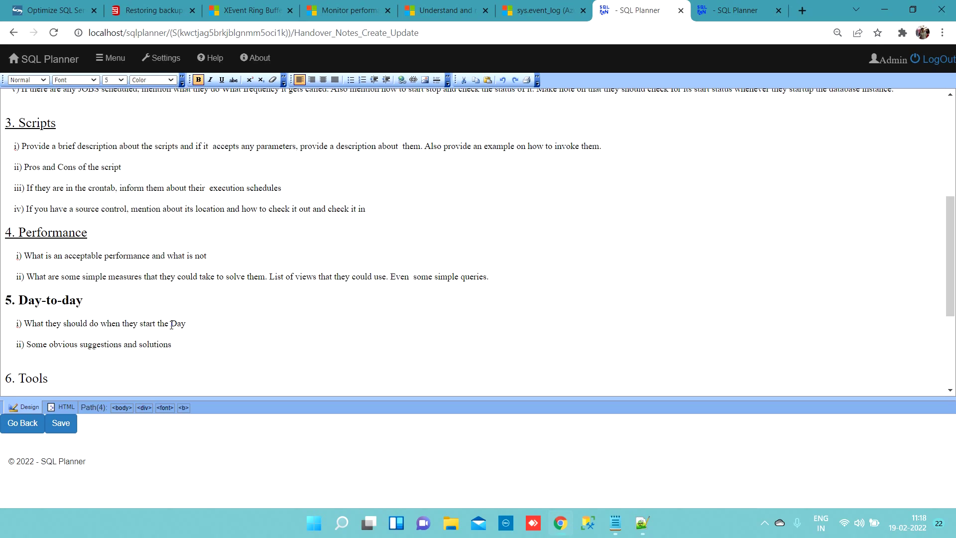
{"action": "scroll", "coordinate": [171, 323], "scroll_direction": "down", "scroll_amount": 3}
Colour the 6. Tools heading red.
{"action": "left_click_drag", "start_coordinate": [70, 258], "coordinate": [5, 255]}
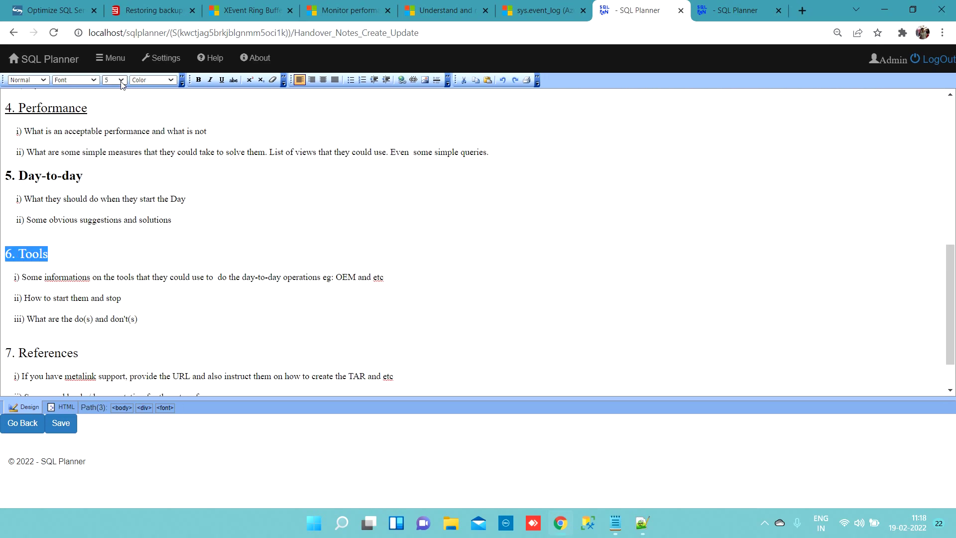
{"action": "left_click", "coordinate": [171, 80]}
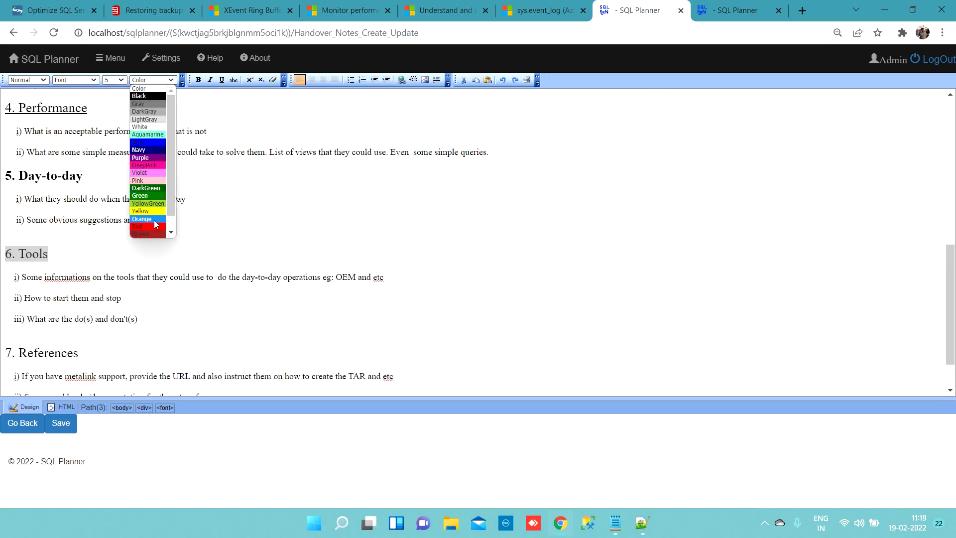
{"action": "left_click", "coordinate": [143, 230]}
{"action": "left_click", "coordinate": [129, 299]}
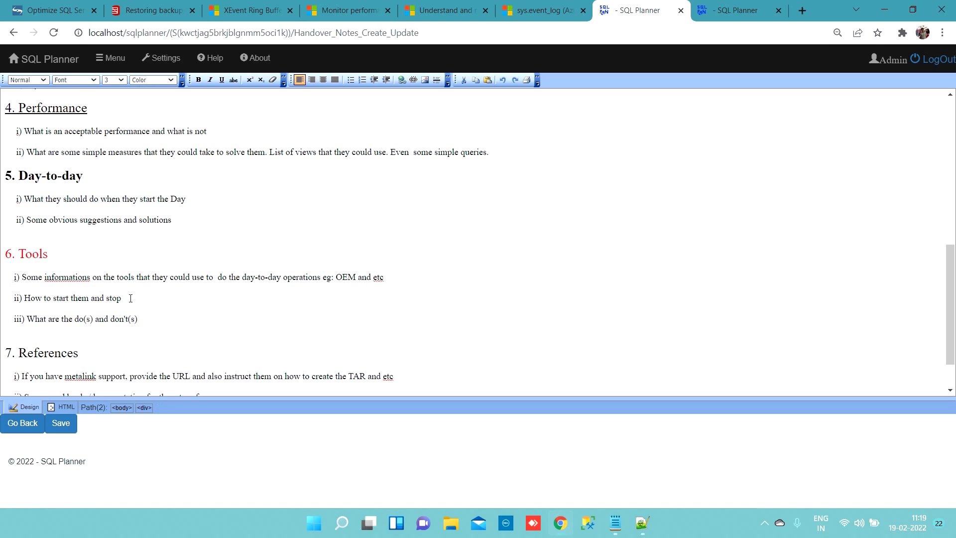
{"action": "scroll", "coordinate": [132, 298], "scroll_direction": "down", "scroll_amount": 2}
Set the 7. References heading in the Verdana font.
{"action": "left_click_drag", "start_coordinate": [87, 296], "coordinate": [4, 299]}
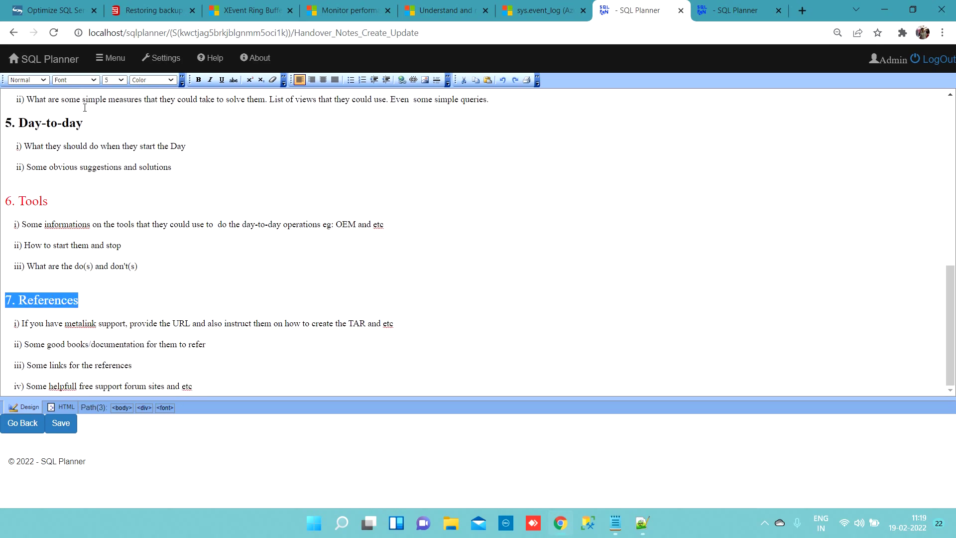
{"action": "left_click", "coordinate": [80, 79]}
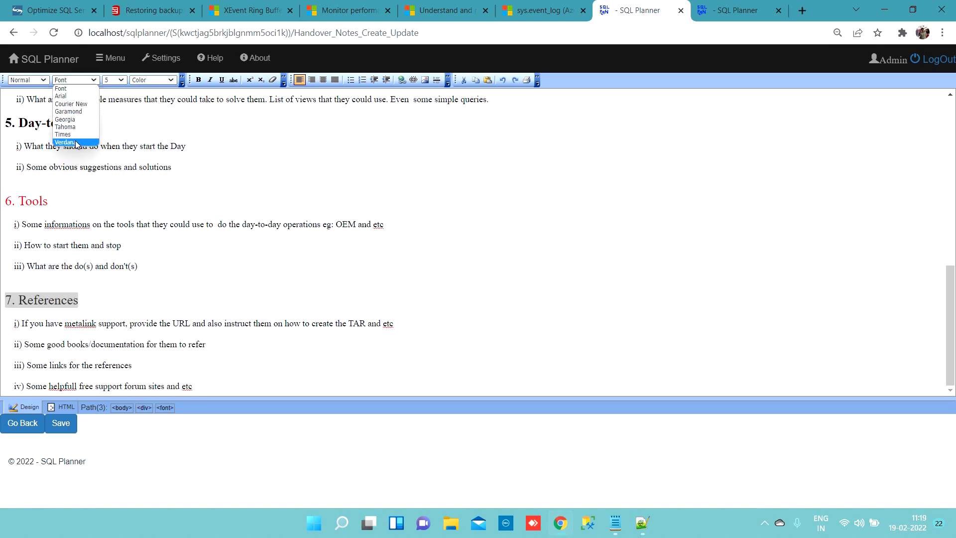
{"action": "left_click", "coordinate": [65, 142]}
{"action": "left_click", "coordinate": [145, 274]}
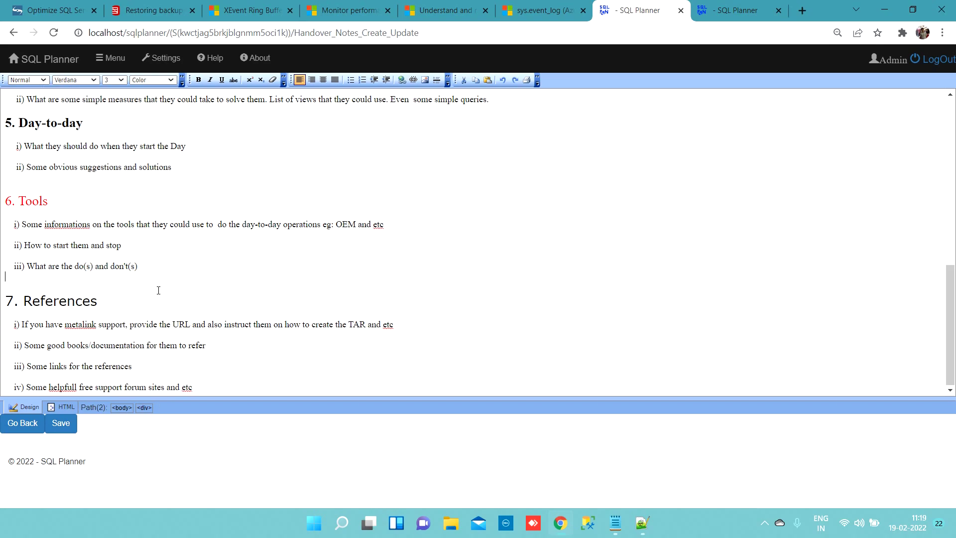
Replace 'informations' with 'information' under 6. Tools, leaving 'metalink' unchanged.
{"action": "right_click", "coordinate": [80, 324]}
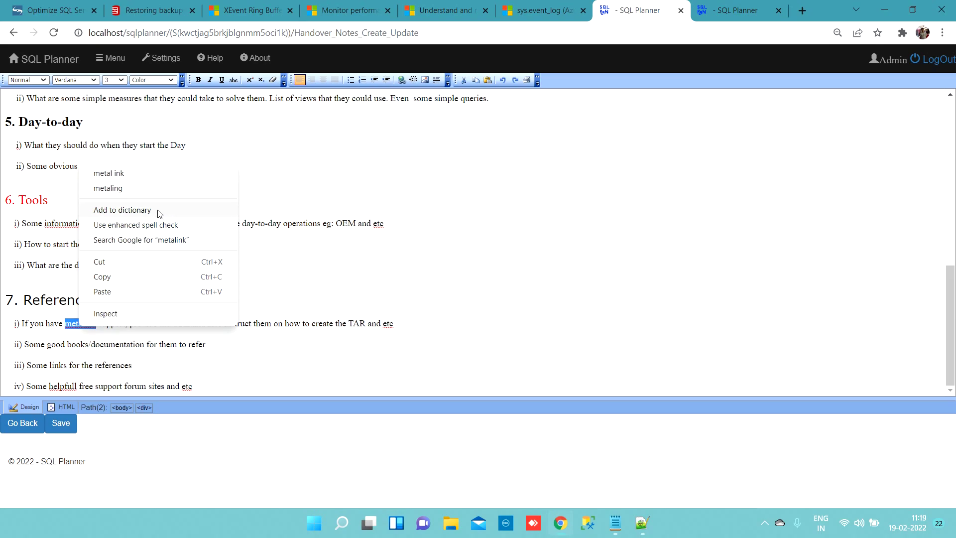
{"action": "left_click", "coordinate": [296, 208]}
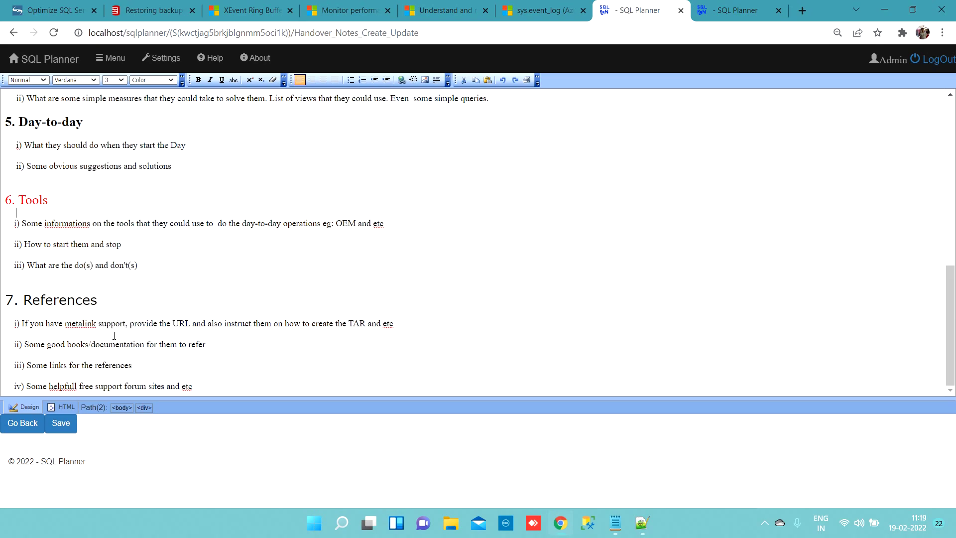
{"action": "right_click", "coordinate": [69, 229]}
{"action": "left_click", "coordinate": [105, 252]}
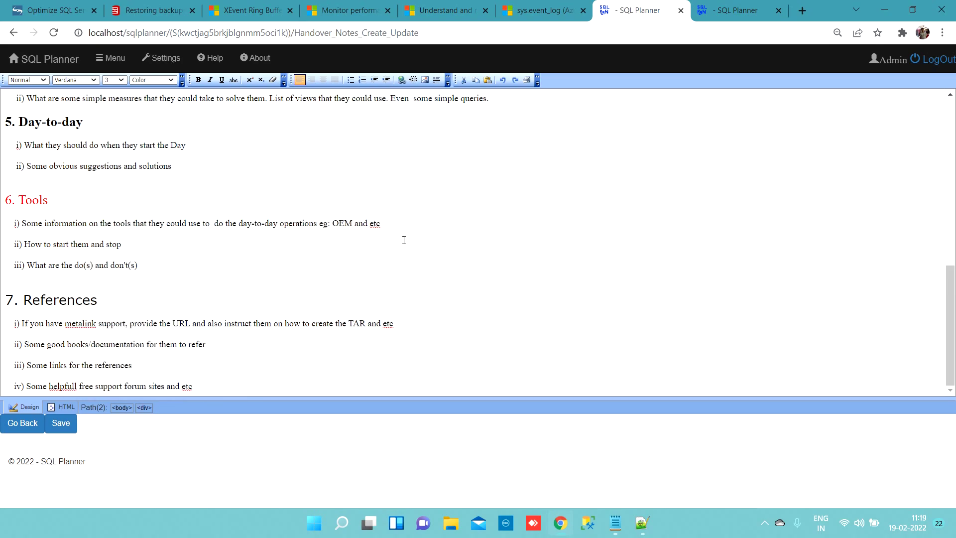
{"action": "scroll", "coordinate": [403, 239], "scroll_direction": "up", "scroll_amount": 3}
{"action": "scroll", "coordinate": [411, 309], "scroll_direction": "up", "scroll_amount": 3}
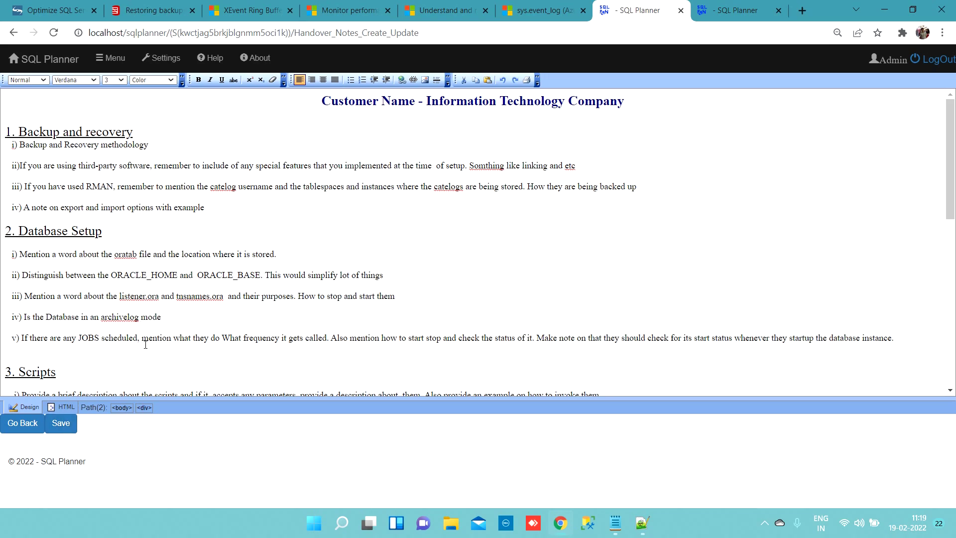
Save the formatted handover note and acknowledge the 'Information Saved Successfully' alert.
{"action": "key", "text": "ctrl+a"}
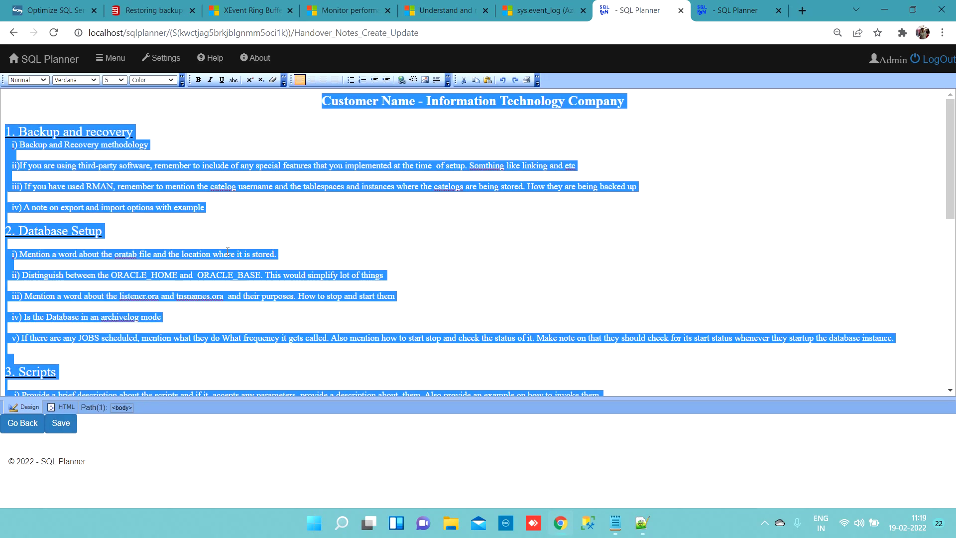
{"action": "left_click", "coordinate": [331, 239]}
{"action": "left_click", "coordinate": [60, 423]}
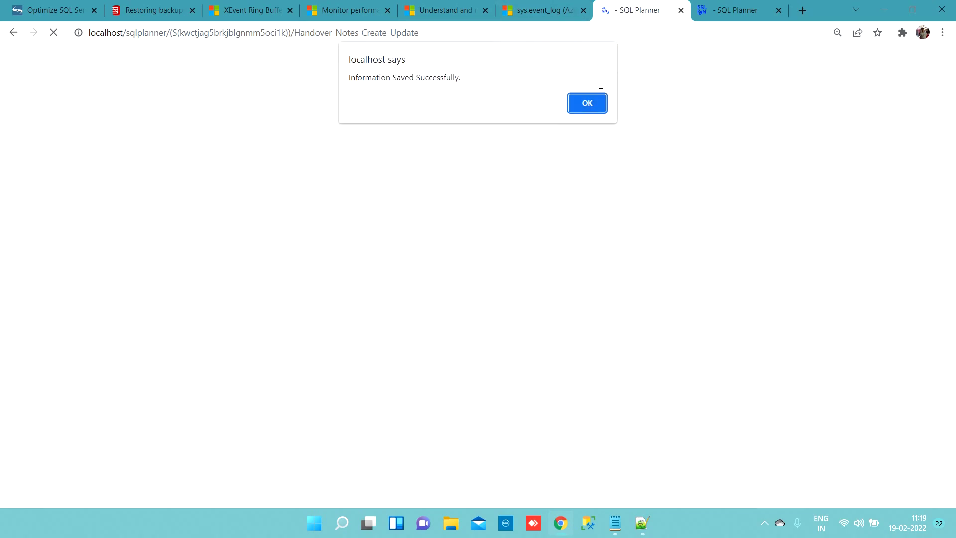
{"action": "left_click", "coordinate": [581, 99]}
{"action": "mouse_move", "coordinate": [111, 58]}
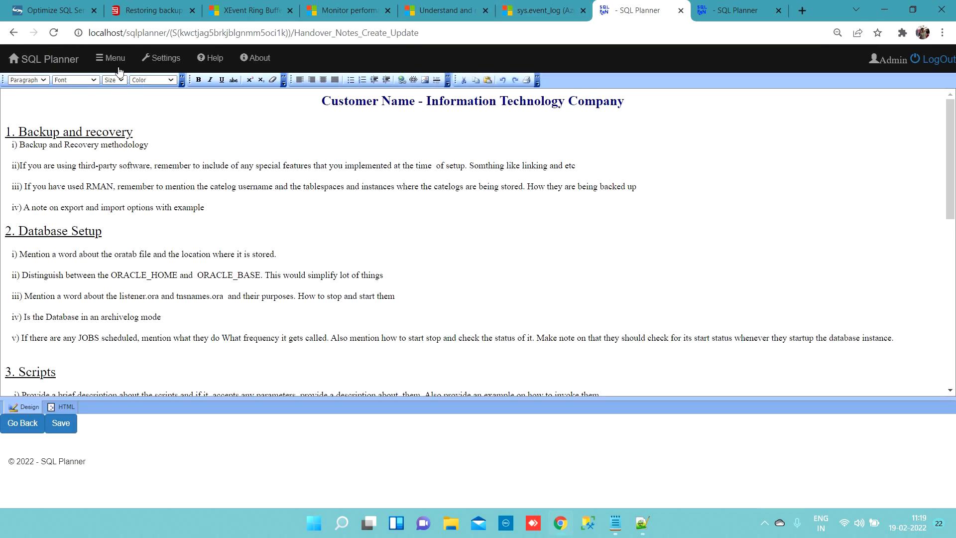
Review the Handover Notes list: new note 32 (19 Feb 2022 11:19AM) above note 22.
{"action": "left_click", "coordinate": [147, 228]}
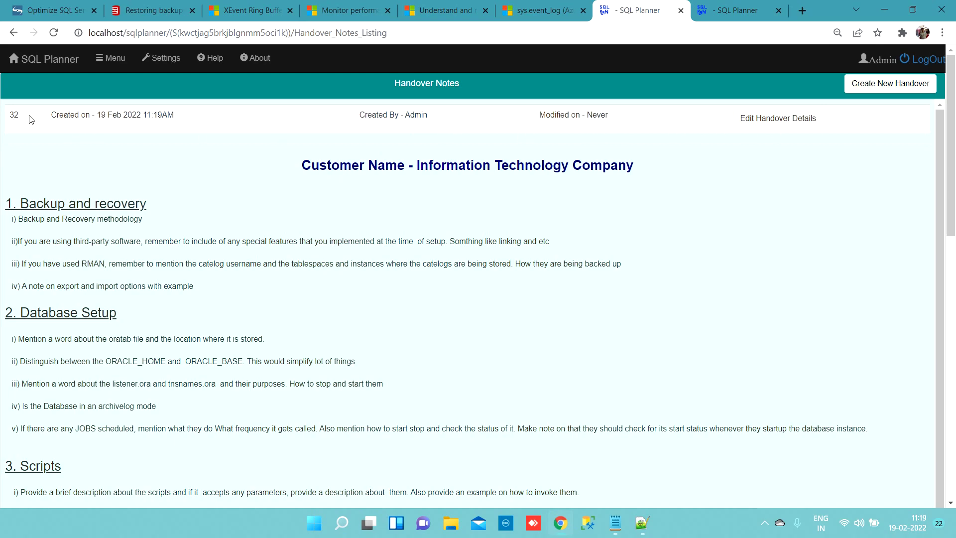
{"action": "left_click_drag", "start_coordinate": [52, 115], "coordinate": [177, 118]}
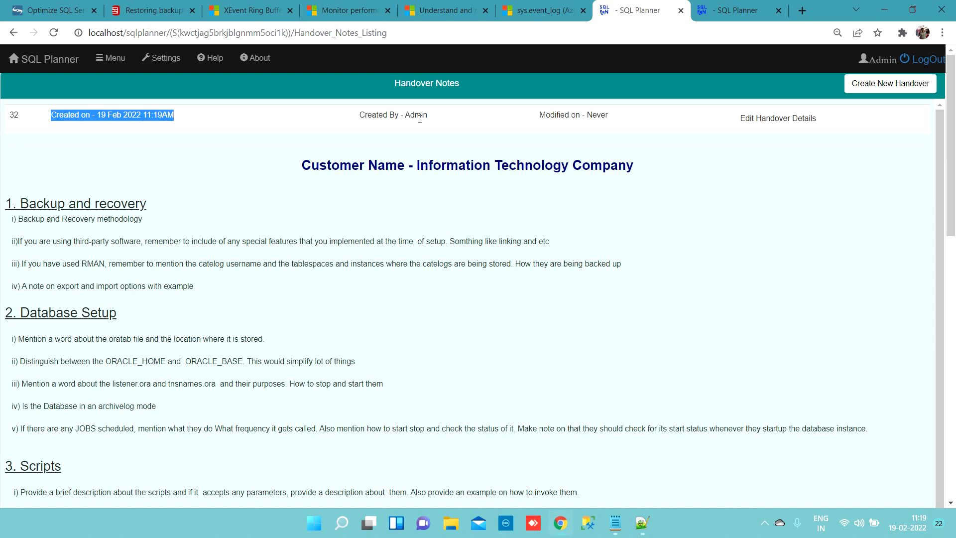
{"action": "left_click", "coordinate": [542, 115]}
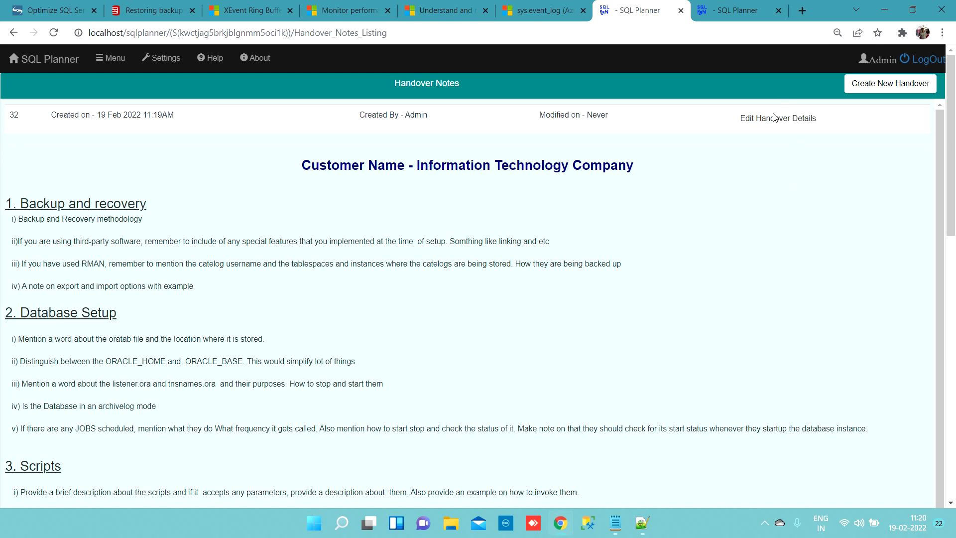
{"action": "scroll", "coordinate": [777, 143], "scroll_direction": "down", "scroll_amount": 3}
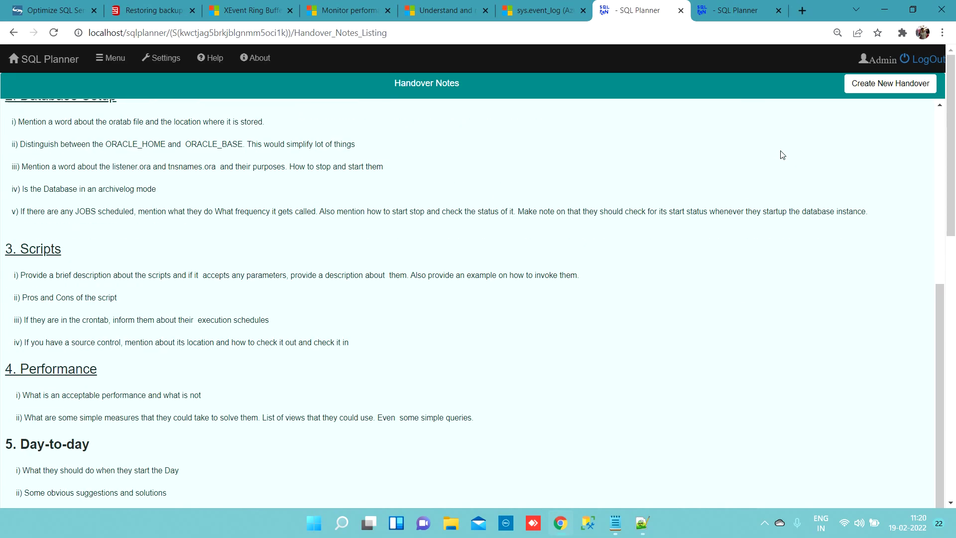
{"action": "scroll", "coordinate": [783, 159], "scroll_direction": "up", "scroll_amount": 1}
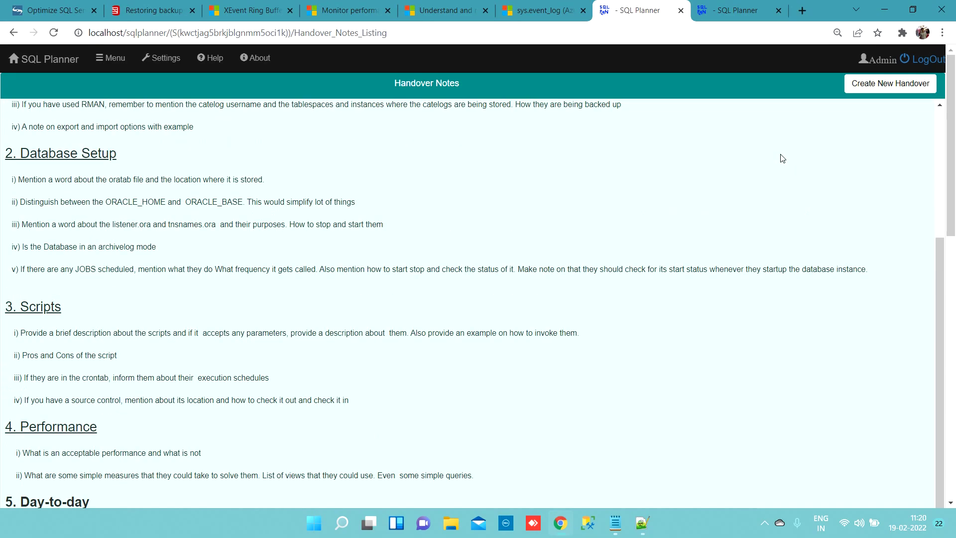
{"action": "scroll", "coordinate": [782, 158], "scroll_direction": "up", "scroll_amount": 2}
{"action": "left_click_drag", "start_coordinate": [952, 222], "coordinate": [952, 489]}
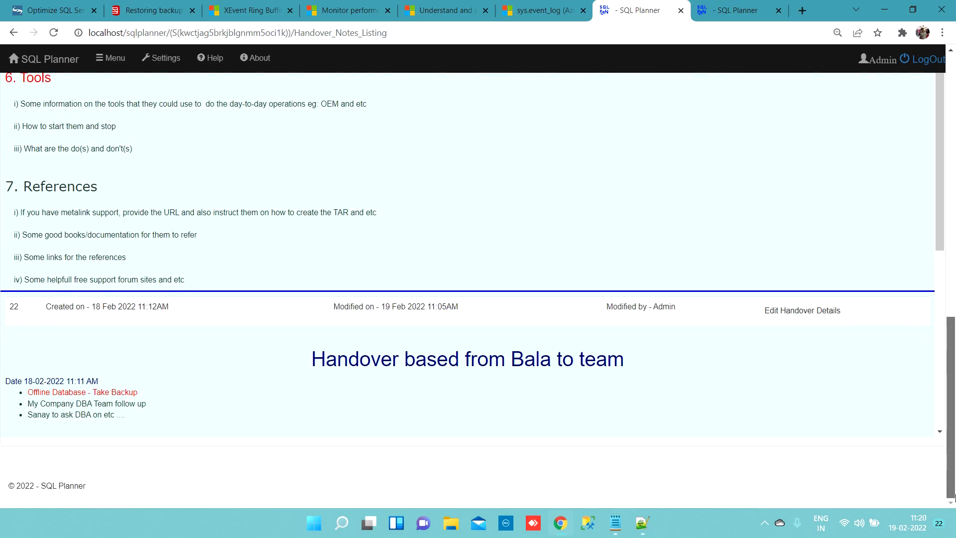
{"action": "scroll", "coordinate": [516, 390], "scroll_direction": "down", "scroll_amount": 1}
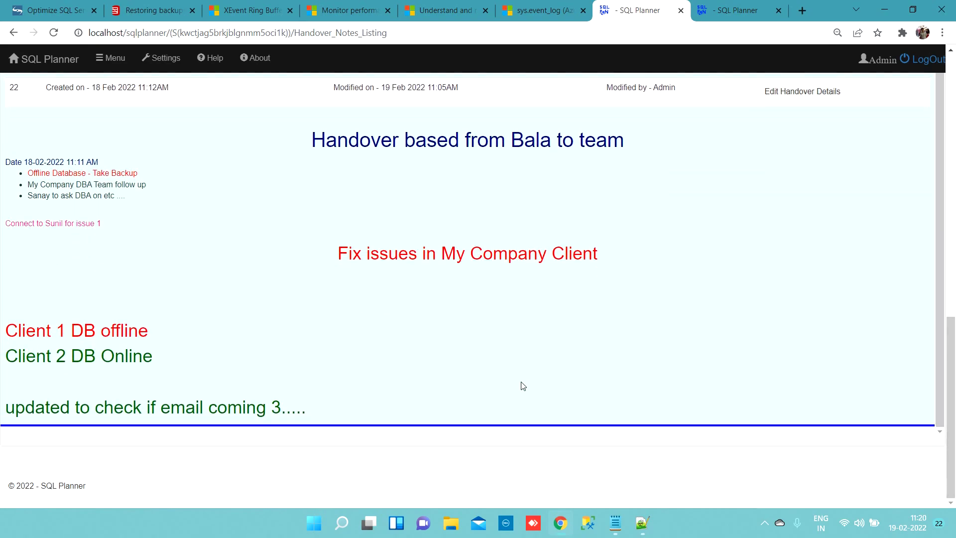
{"action": "scroll", "coordinate": [370, 338], "scroll_direction": "up", "scroll_amount": 2}
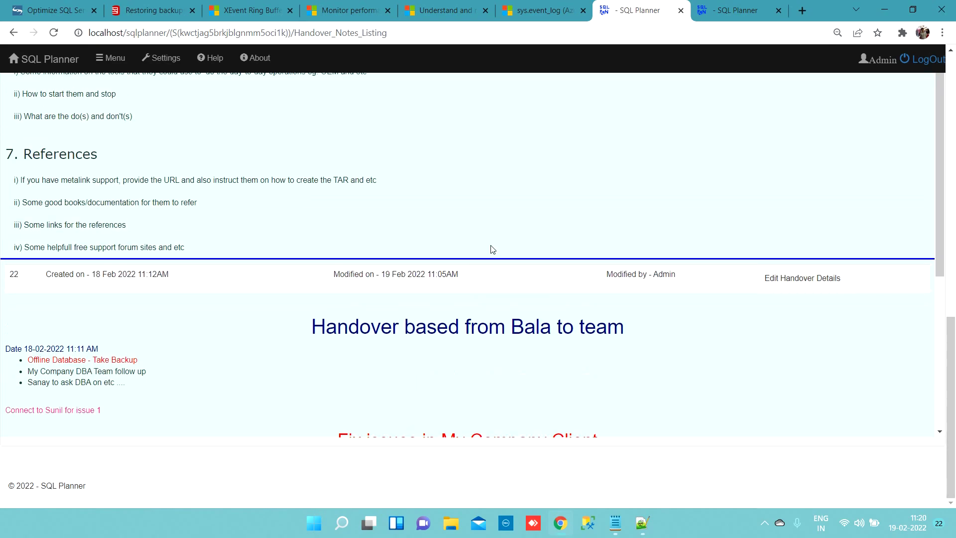
{"action": "scroll", "coordinate": [541, 357], "scroll_direction": "down", "scroll_amount": 2}
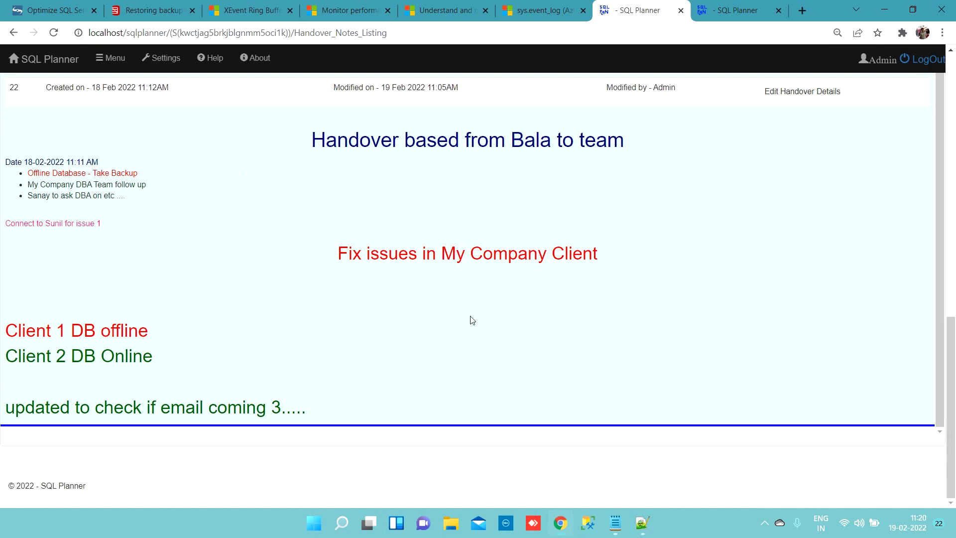
{"action": "scroll", "coordinate": [470, 320], "scroll_direction": "up", "scroll_amount": 2}
{"action": "scroll", "coordinate": [471, 320], "scroll_direction": "up", "scroll_amount": 4}
{"action": "scroll", "coordinate": [470, 320], "scroll_direction": "down", "scroll_amount": 3}
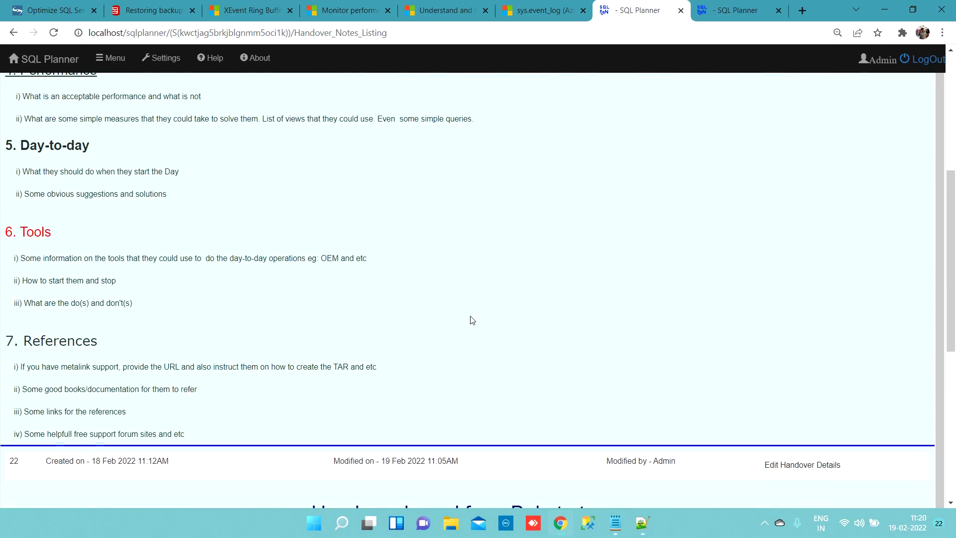
{"action": "left_click", "coordinate": [954, 377]}
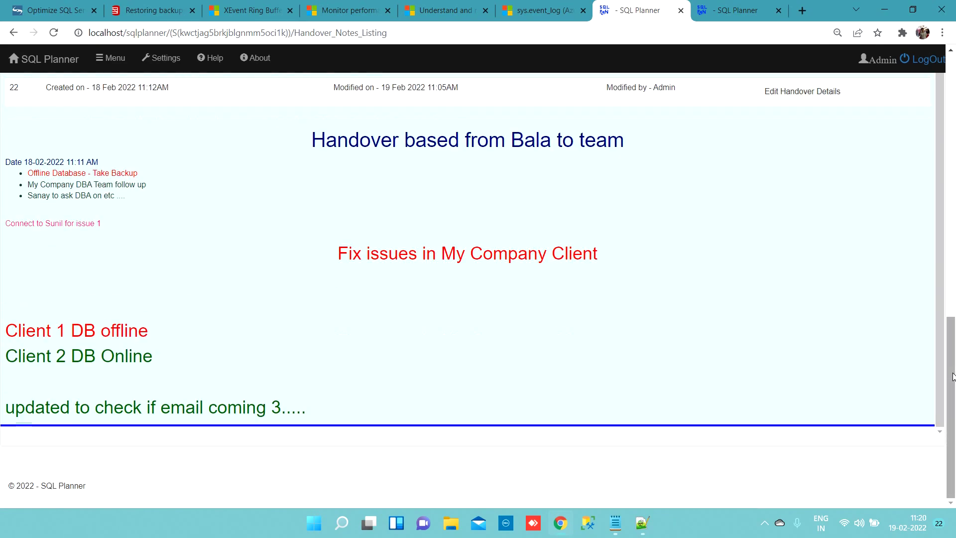
{"action": "scroll", "coordinate": [818, 348], "scroll_direction": "up", "scroll_amount": 3}
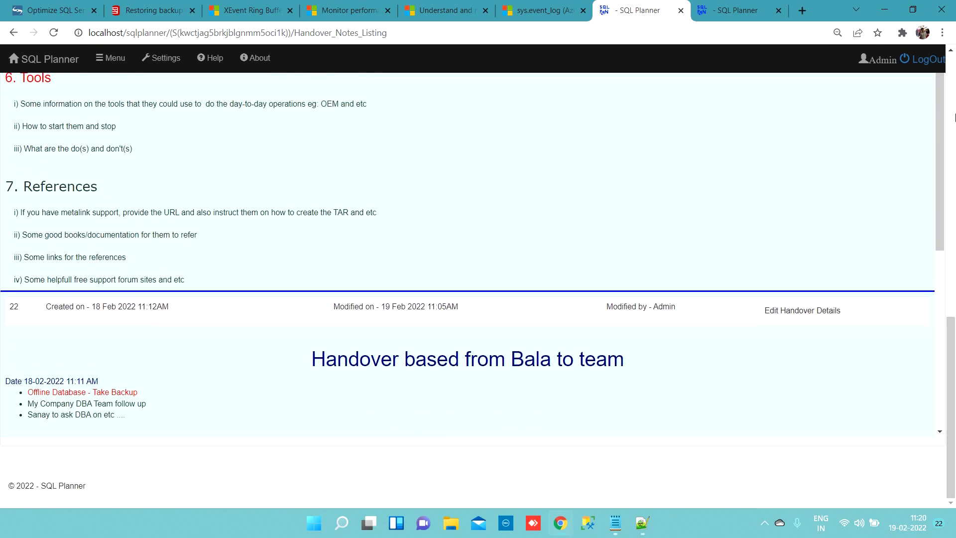
{"action": "left_click", "coordinate": [955, 90]}
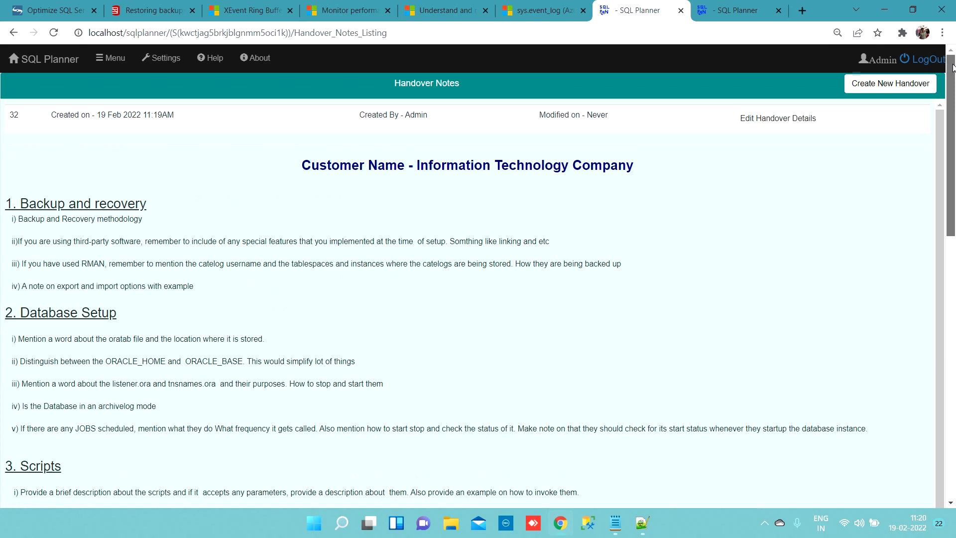